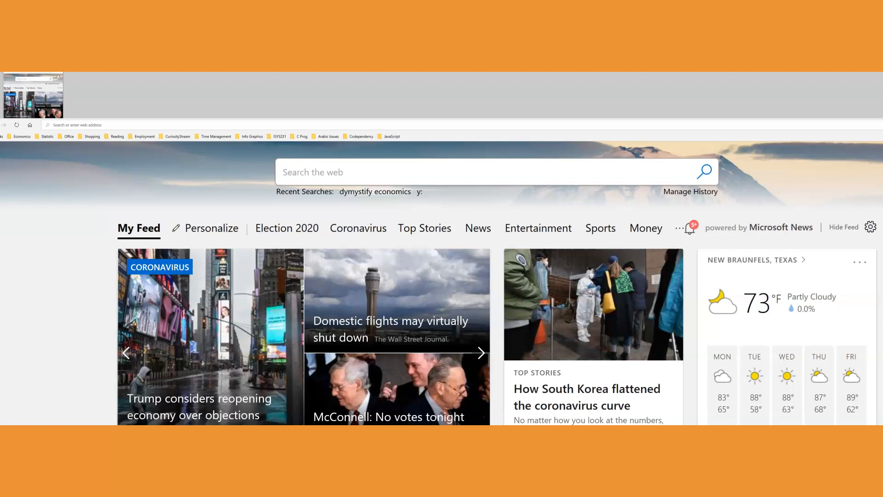
Go to office.com in the browser.
{"action": "left_click", "coordinate": [91, 125]}
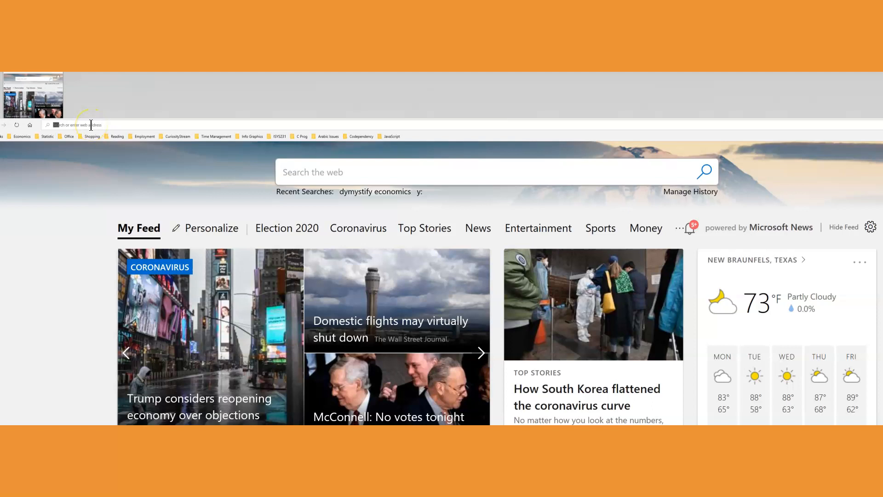
{"action": "type", "text": "office.com"}
{"action": "key", "text": "Return"}
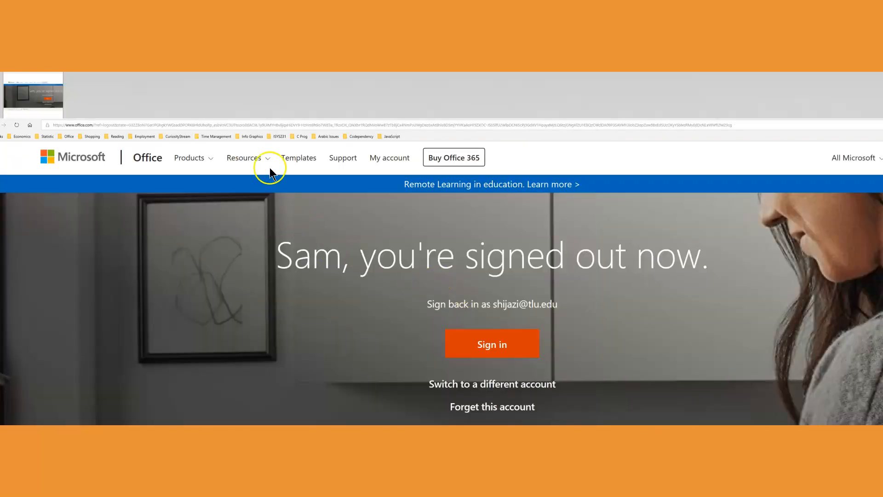
Load office.com again and sign in with the saved account connected to Windows.
{"action": "left_click", "coordinate": [259, 123]}
{"action": "type", "text": "of"}
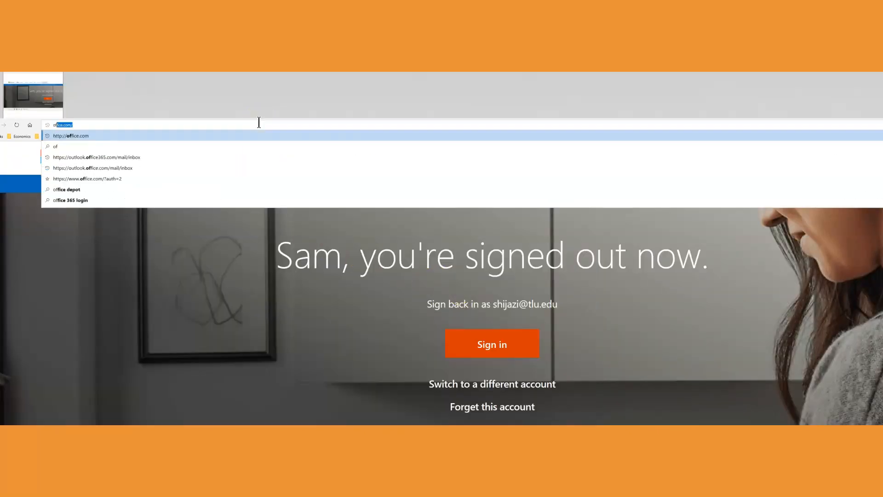
{"action": "type", "text": "fice.com"}
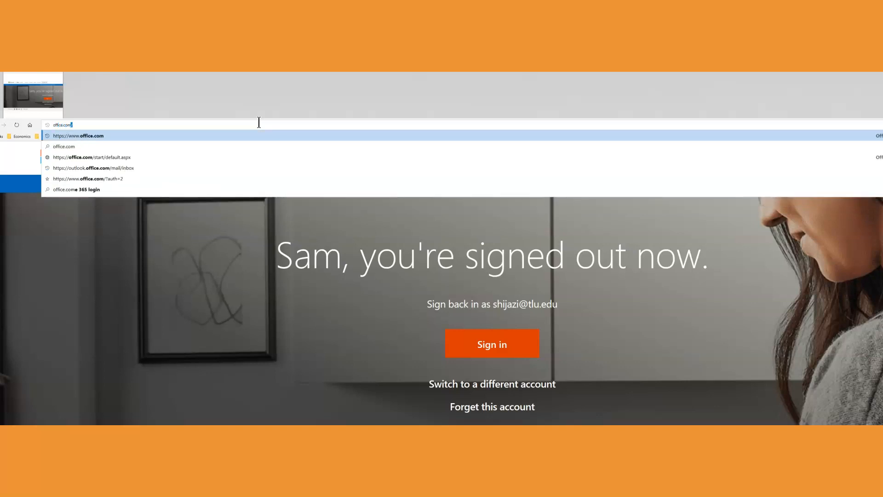
{"action": "key", "text": "Return"}
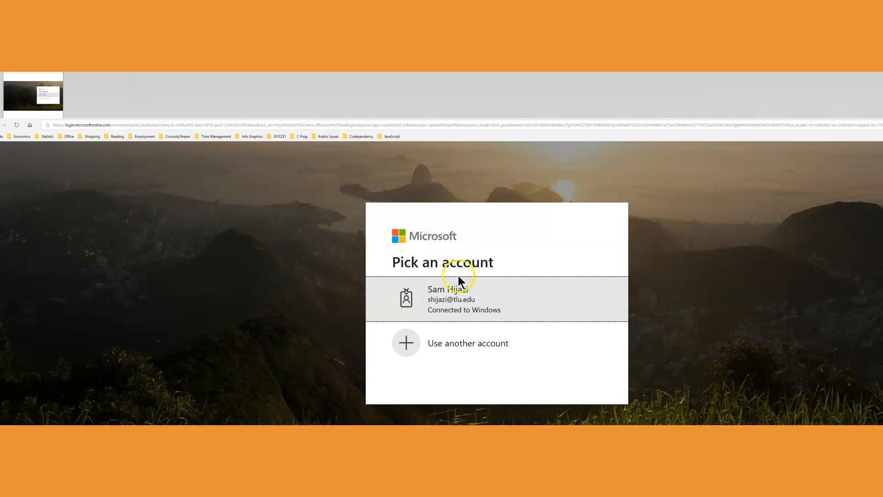
{"action": "left_click", "coordinate": [465, 309]}
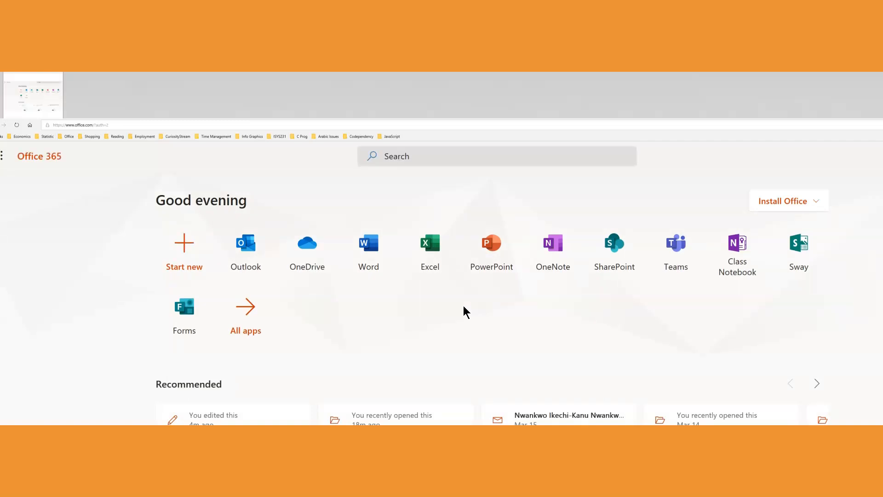
Show the Office installation options and look at the Office 365 apps entry.
{"action": "left_click", "coordinate": [249, 307]}
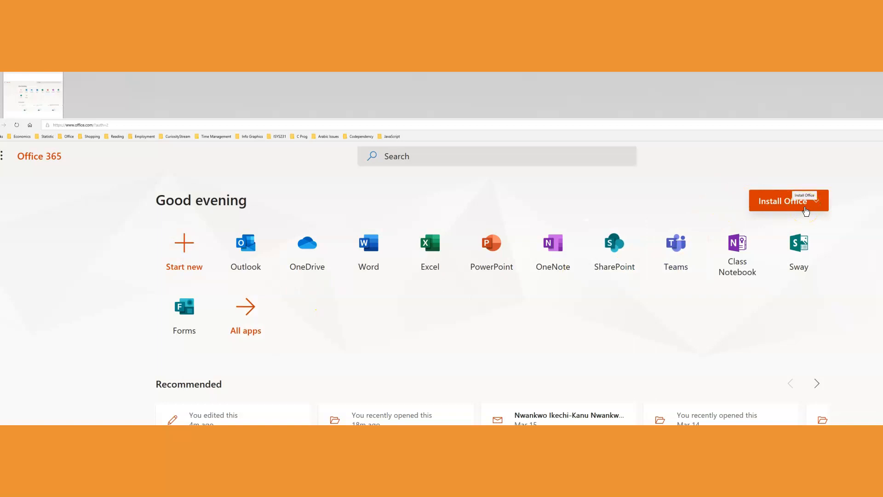
{"action": "left_click", "coordinate": [806, 211]}
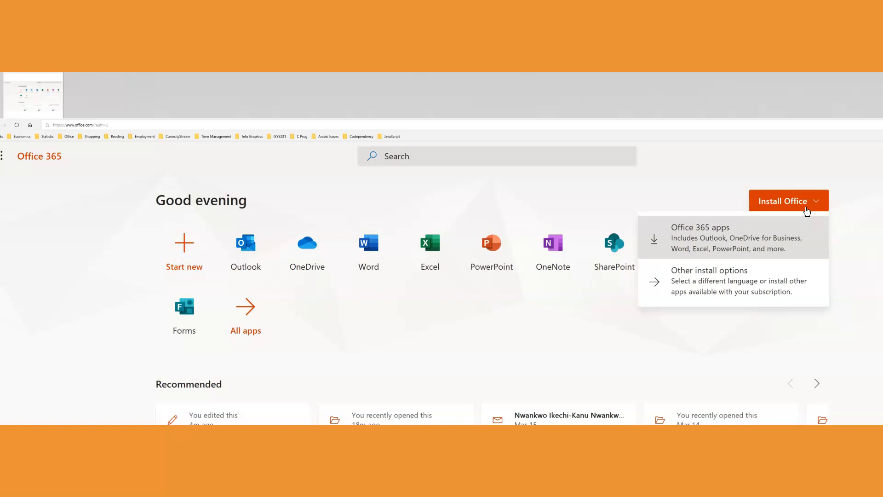
{"action": "left_click", "coordinate": [714, 250]}
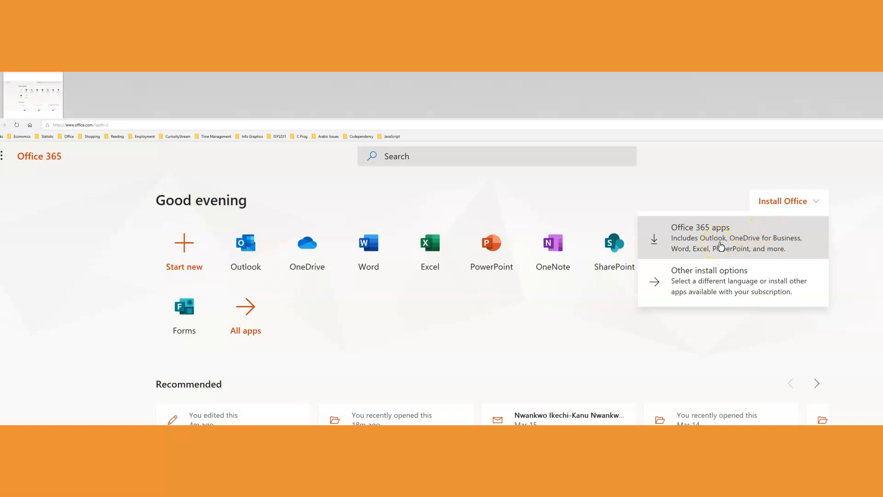
Open Excel for the web and create a new blank workbook.
{"action": "left_click", "coordinate": [432, 242]}
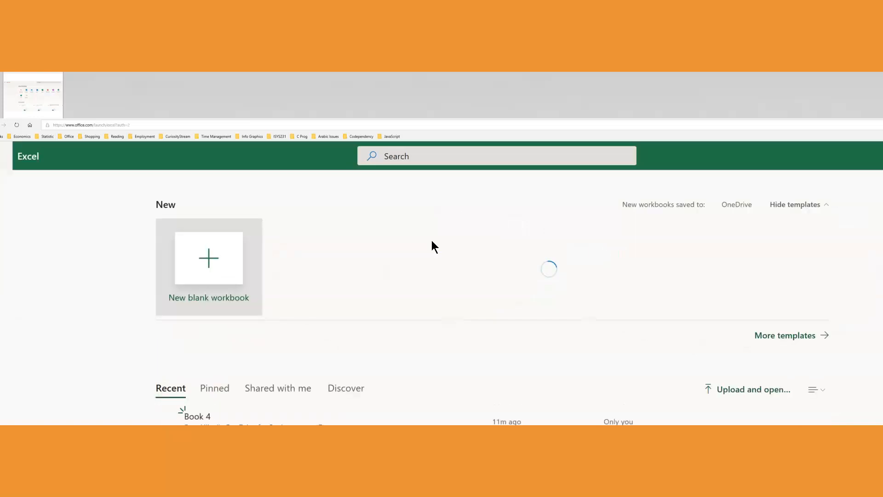
{"action": "left_click", "coordinate": [232, 262]}
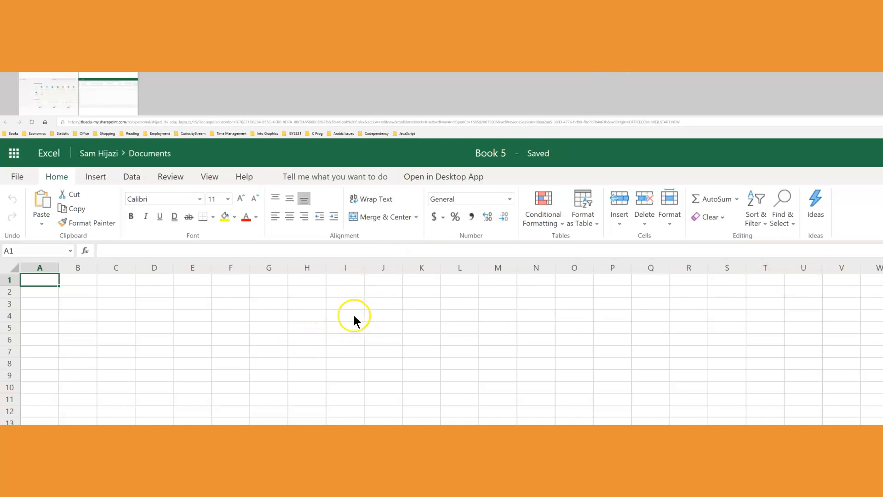
Enter the header Month in cell C3.
{"action": "left_click", "coordinate": [227, 305]}
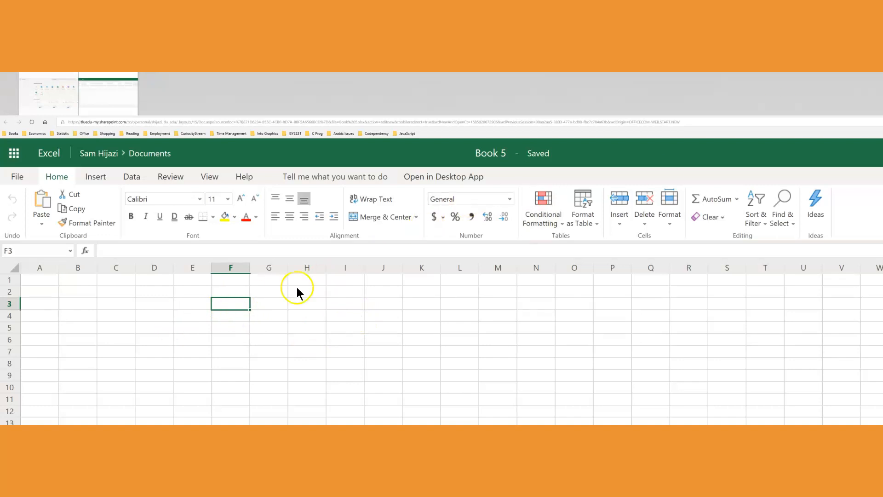
{"action": "double_click", "coordinate": [130, 302]}
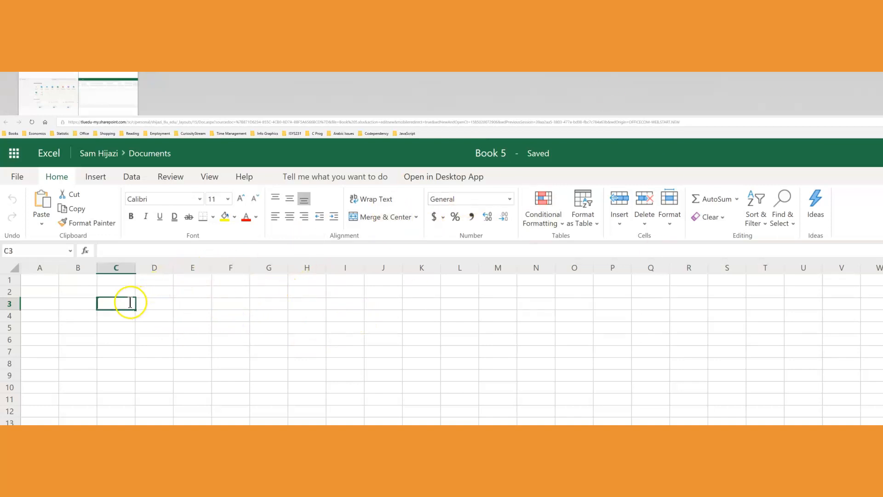
{"action": "type", "text": "Monday"}
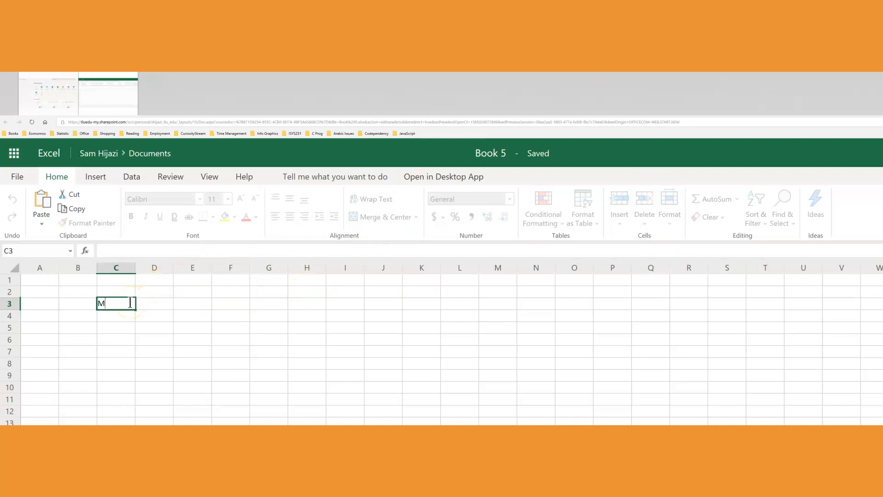
{"action": "key", "text": "Return"}
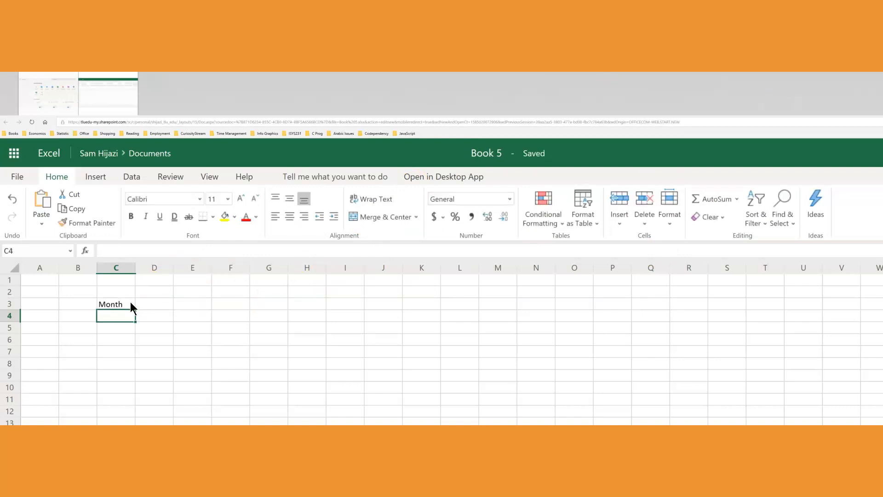
Enter 1 and 2 below the Month header and extend the series down to 9 in C4:C12.
{"action": "type", "text": "1"}
{"action": "key", "text": "Return"}
{"action": "type", "text": "2"}
{"action": "key", "text": "Return"}
{"action": "left_click", "coordinate": [131, 316]}
{"action": "left_click_drag", "start_coordinate": [131, 317], "coordinate": [126, 415]}
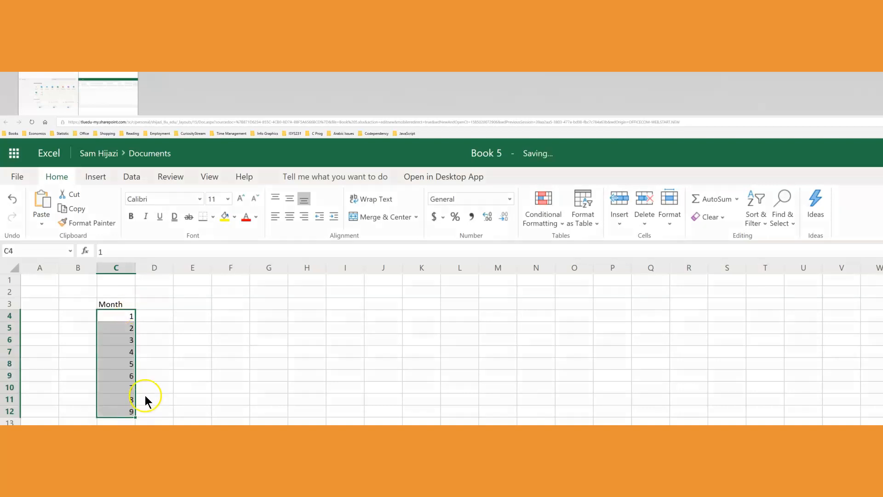
Enter the header Sales in cell D3.
{"action": "left_click", "coordinate": [157, 304]}
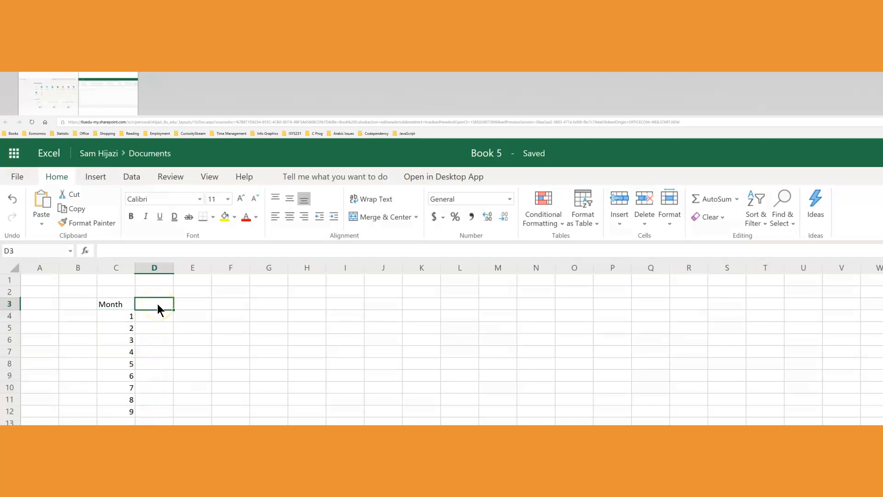
{"action": "type", "text": "Sales"}
{"action": "key", "text": "Return"}
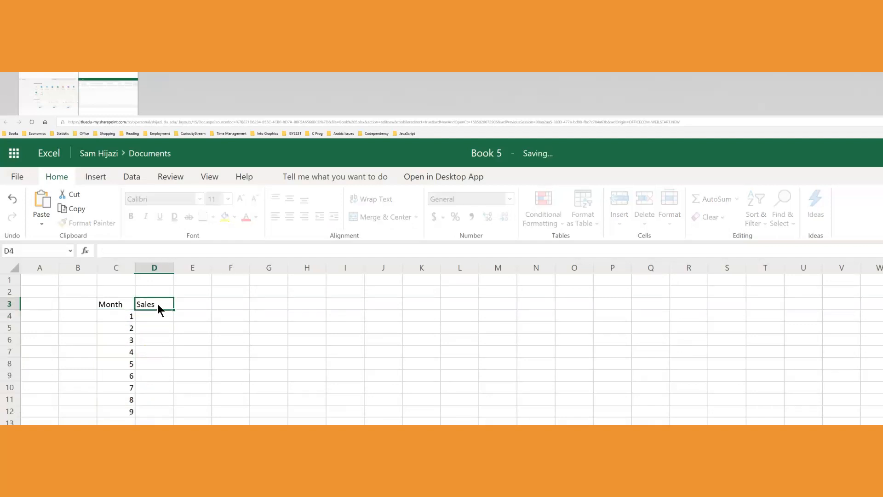
Enter =RANDBETWEEN(100,1000) in D4 and fill the formula down the Sales column to D12.
{"action": "type", "text": "=rand"}
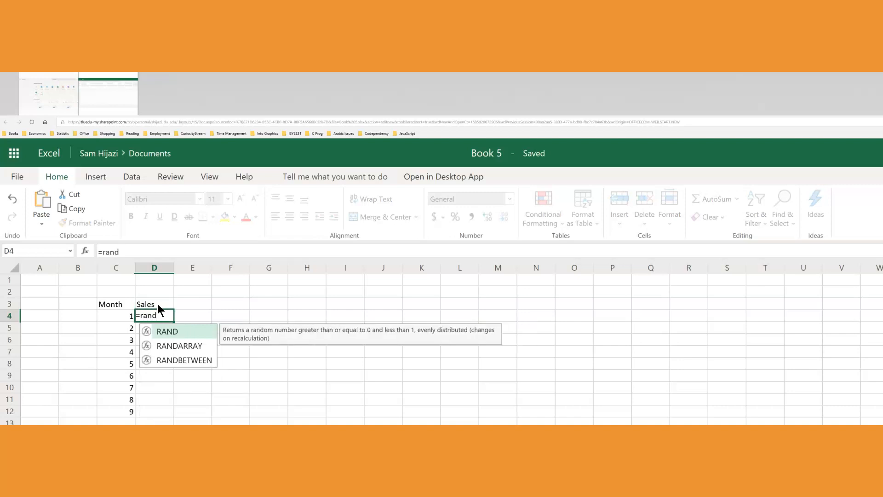
{"action": "key", "text": "Down"}
{"action": "key", "text": "Down"}
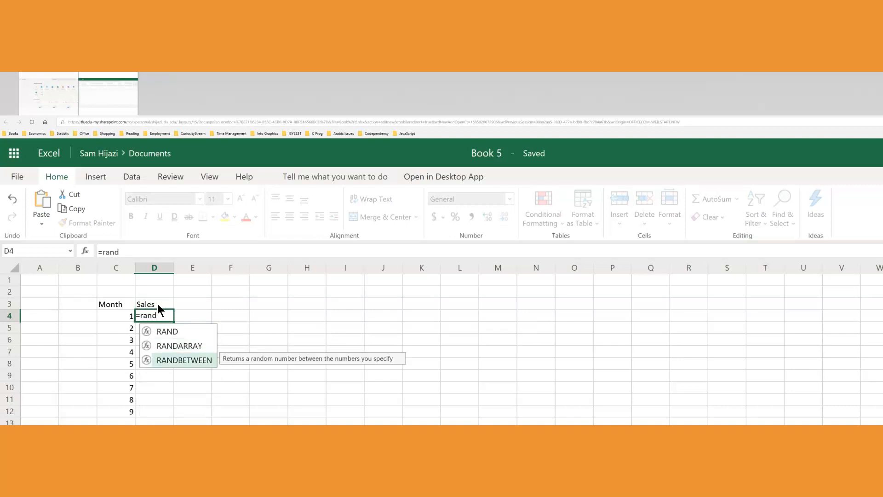
{"action": "key", "text": "Tab"}
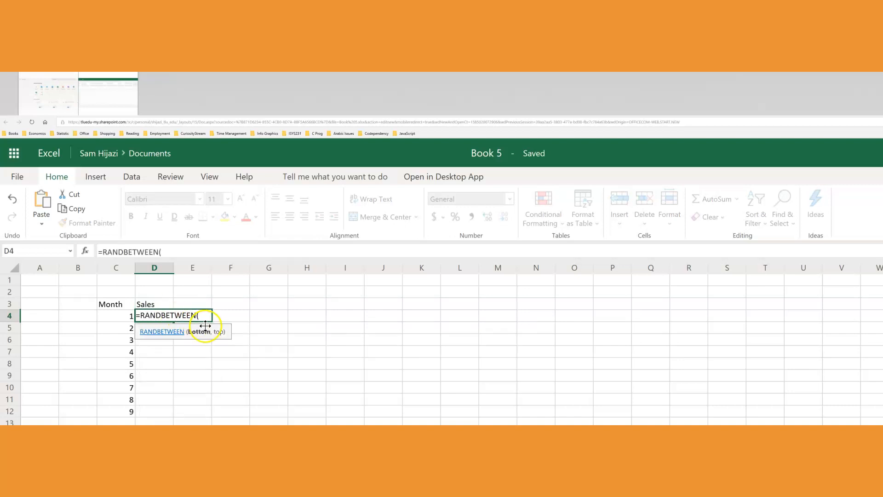
{"action": "type", "text": "8"}
{"action": "key", "text": "BackSpace"}
{"action": "type", "text": "100,10"}
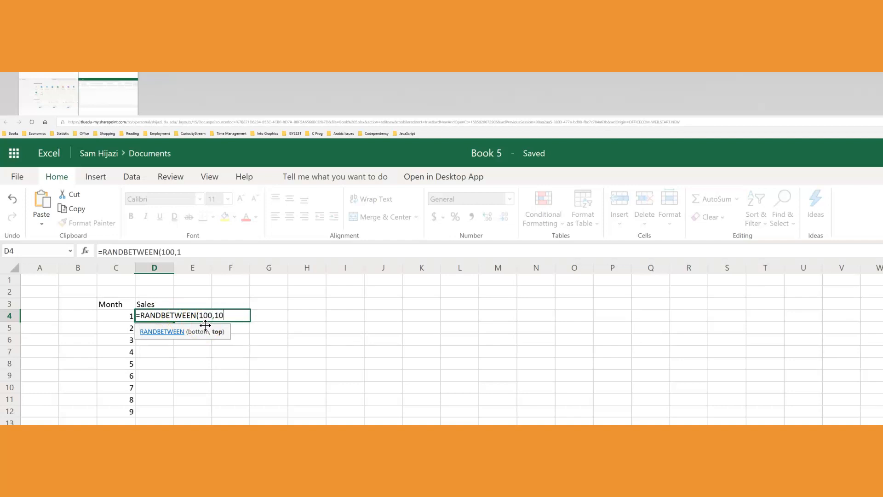
{"action": "type", "text": "00)"}
{"action": "key", "text": "Return"}
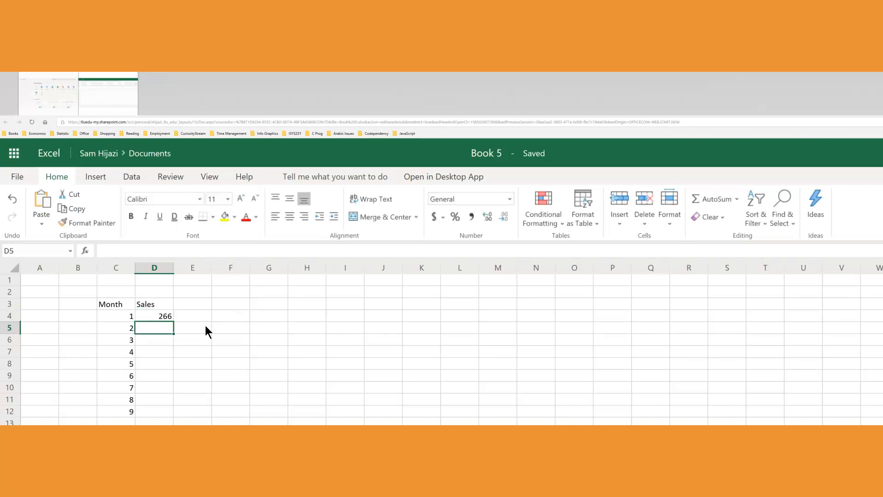
{"action": "left_click", "coordinate": [171, 318]}
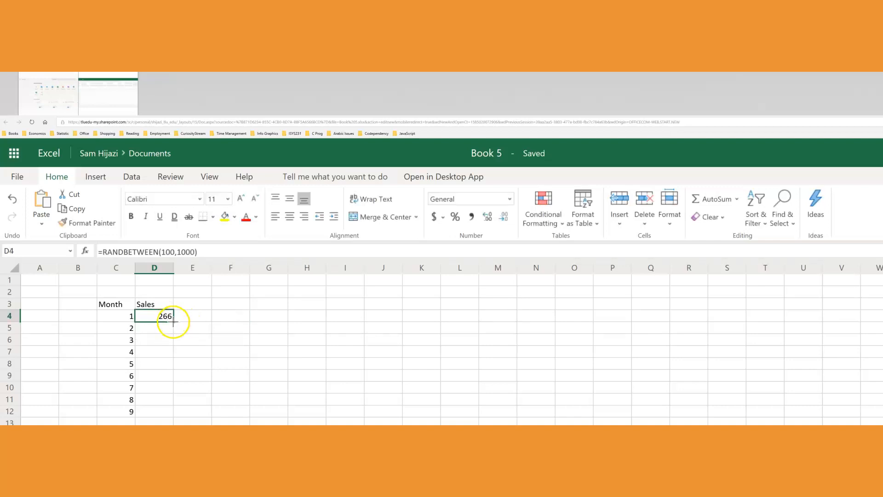
{"action": "double_click", "coordinate": [173, 322]}
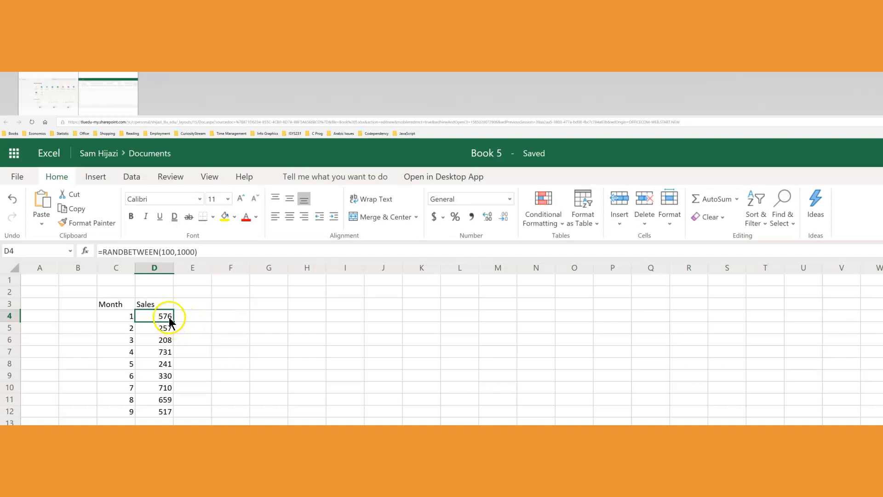
Apply the $ English (United States) accounting format to the sales figures in D4:D12.
{"action": "left_click_drag", "start_coordinate": [169, 318], "coordinate": [165, 412]}
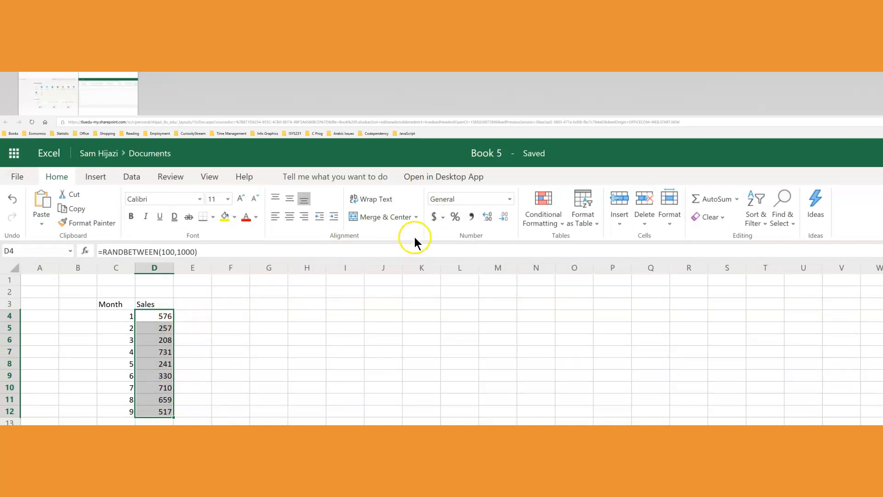
{"action": "left_click", "coordinate": [433, 219]}
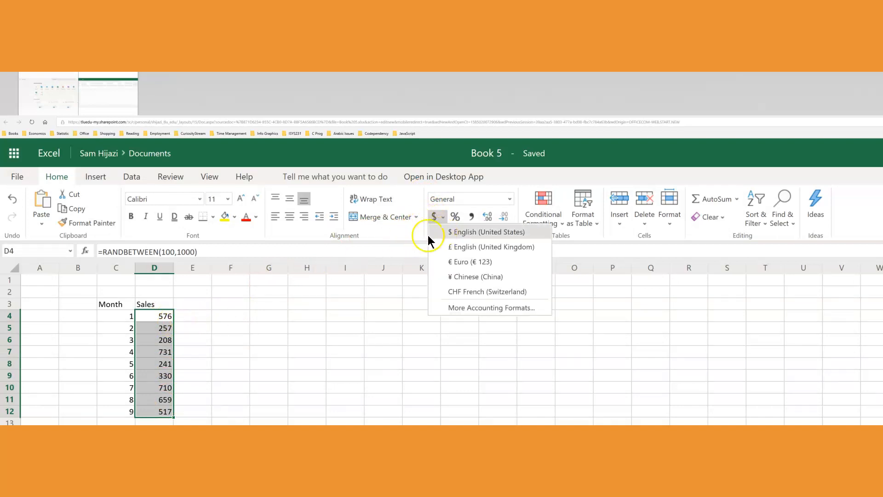
{"action": "left_click", "coordinate": [440, 231]}
Copy the sales cells D4:D12 and paste them in place as values to replace the random formulas.
{"action": "left_click", "coordinate": [166, 317]}
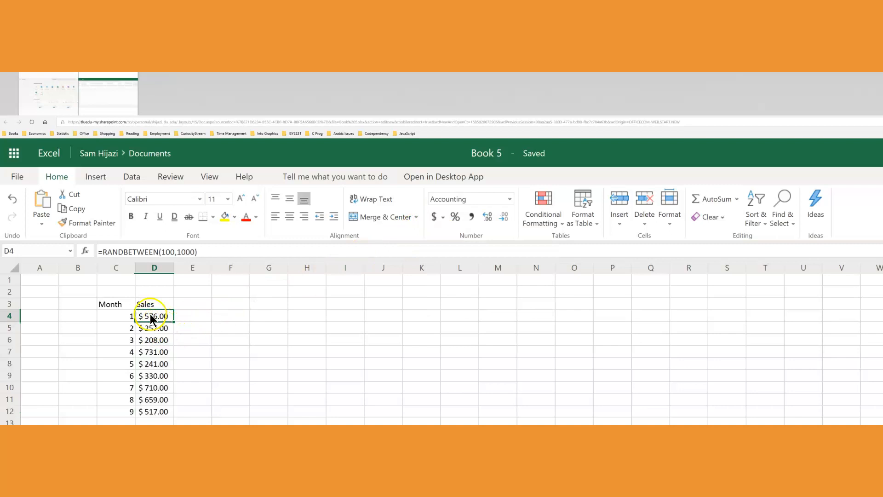
{"action": "left_click_drag", "start_coordinate": [166, 319], "coordinate": [168, 411]}
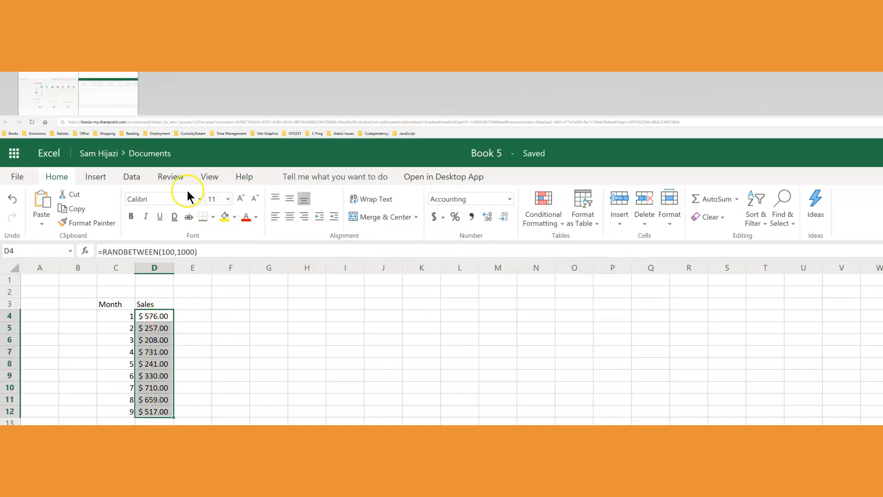
{"action": "left_click", "coordinate": [66, 209]}
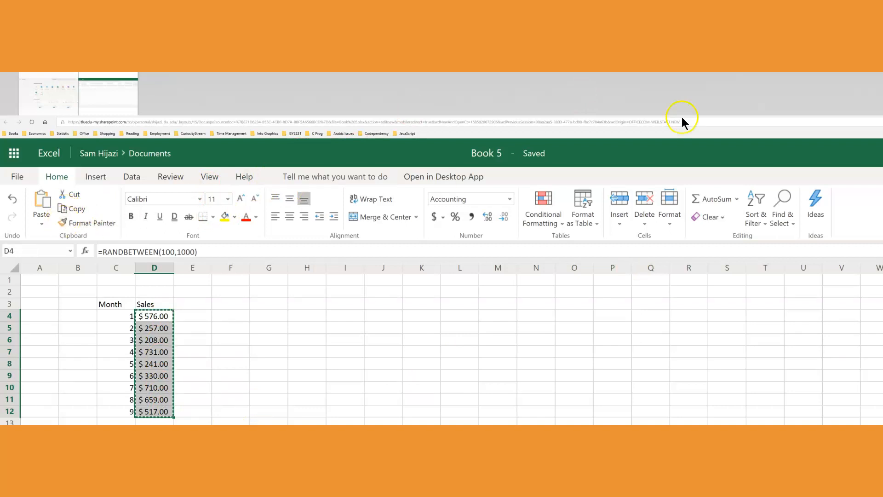
{"action": "left_click", "coordinate": [40, 223]}
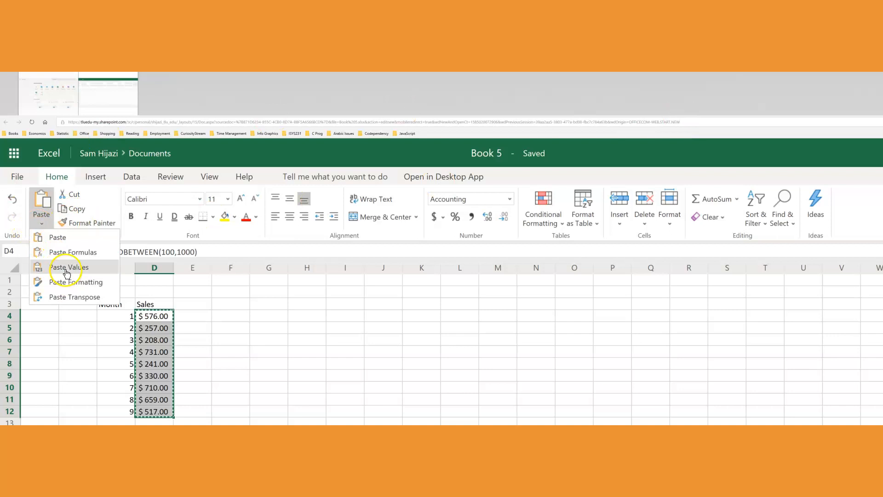
{"action": "left_click", "coordinate": [65, 267]}
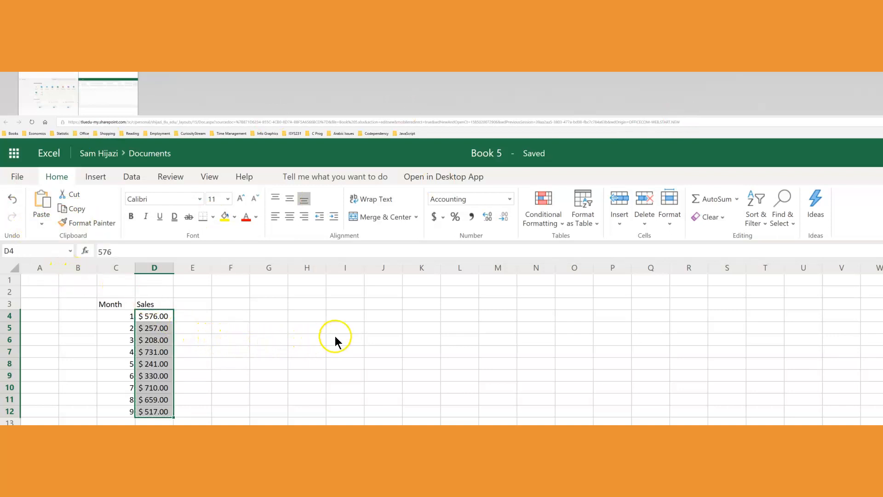
Insert a scatter chart with smooth lines and markers from the Month and Sales data in C3:D12.
{"action": "left_click_drag", "start_coordinate": [121, 305], "coordinate": [157, 414]}
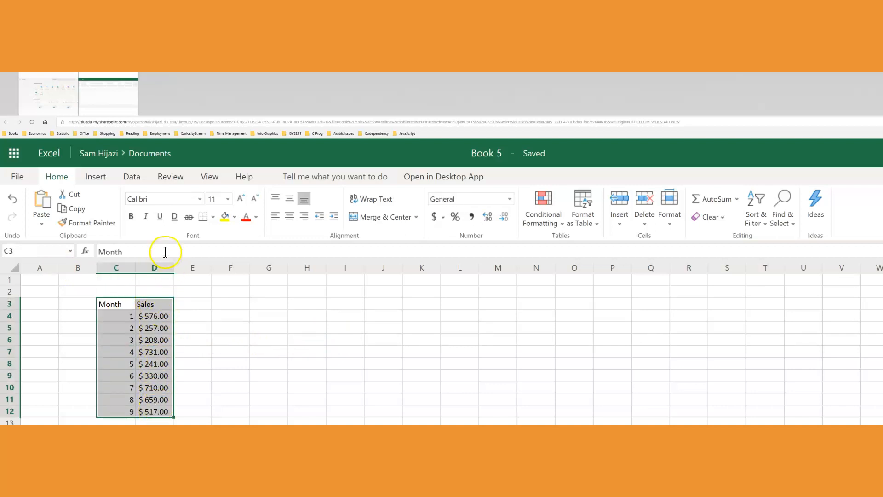
{"action": "left_click", "coordinate": [98, 178]}
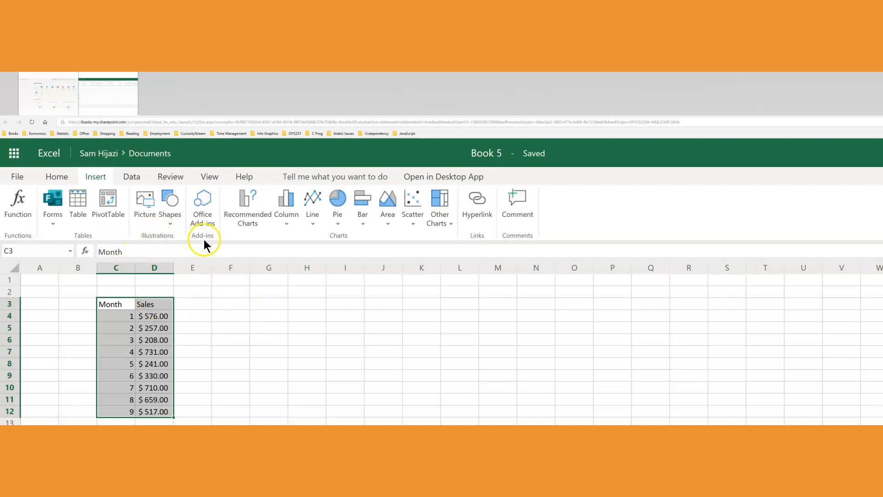
{"action": "left_click", "coordinate": [412, 203]}
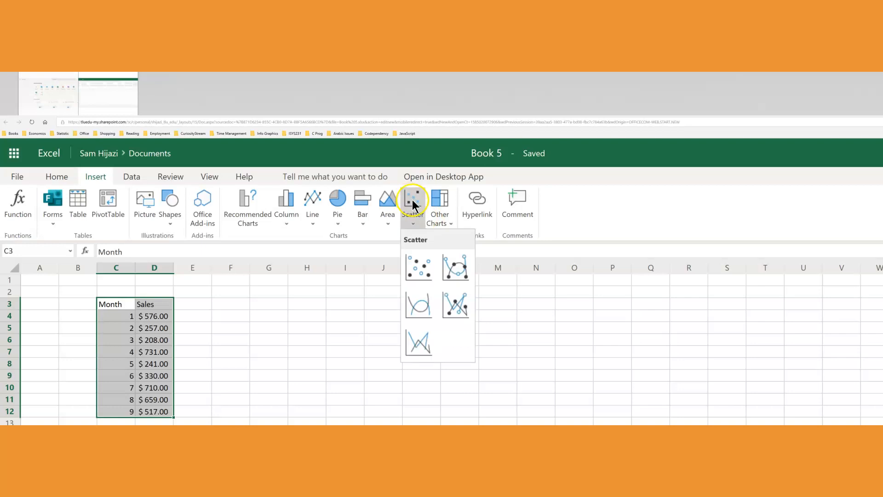
{"action": "left_click", "coordinate": [451, 263]}
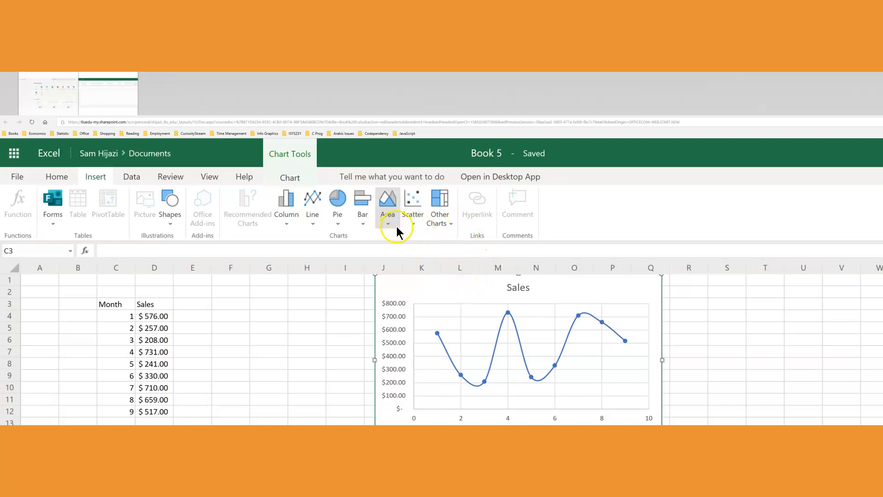
Set the Sales chart's primary vertical gridlines to Major Gridlines and turn off its legend.
{"action": "left_click", "coordinate": [291, 178]}
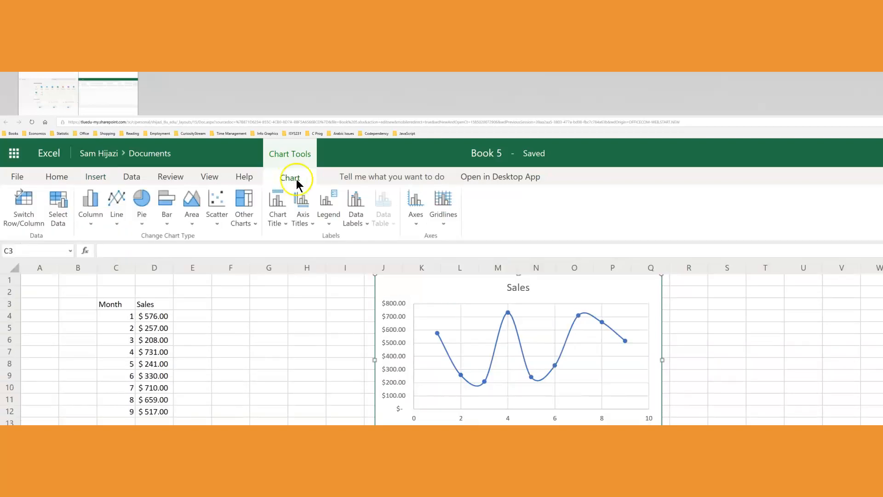
{"action": "left_click", "coordinate": [420, 219]}
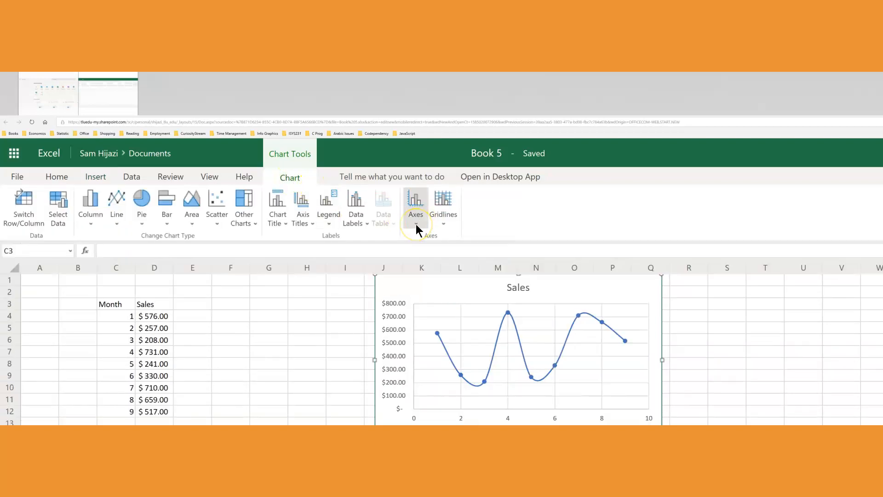
{"action": "left_click", "coordinate": [442, 225]}
{"action": "left_click", "coordinate": [442, 224]}
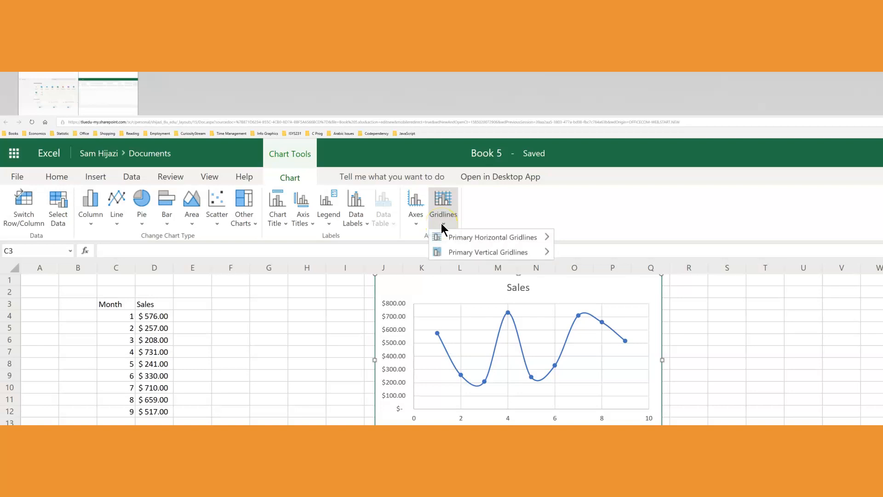
{"action": "left_click", "coordinate": [445, 233]}
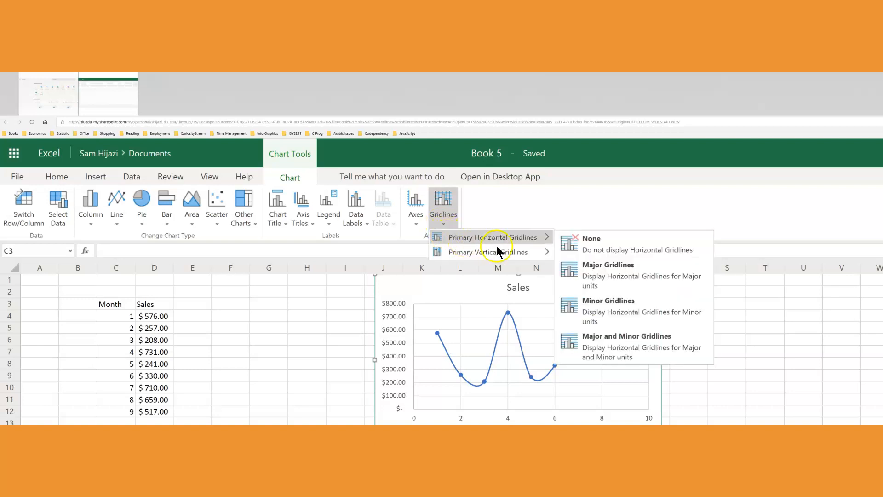
{"action": "mouse_move", "coordinate": [488, 252]}
{"action": "left_click", "coordinate": [589, 284]}
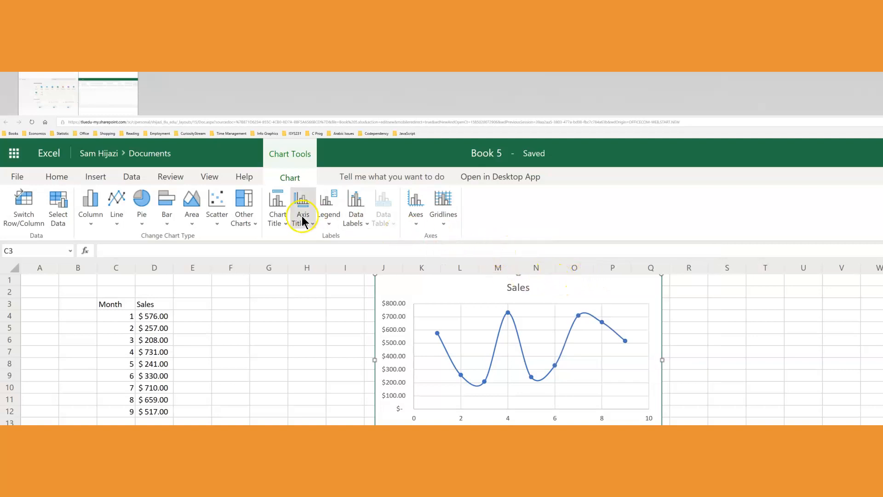
{"action": "left_click", "coordinate": [330, 226]}
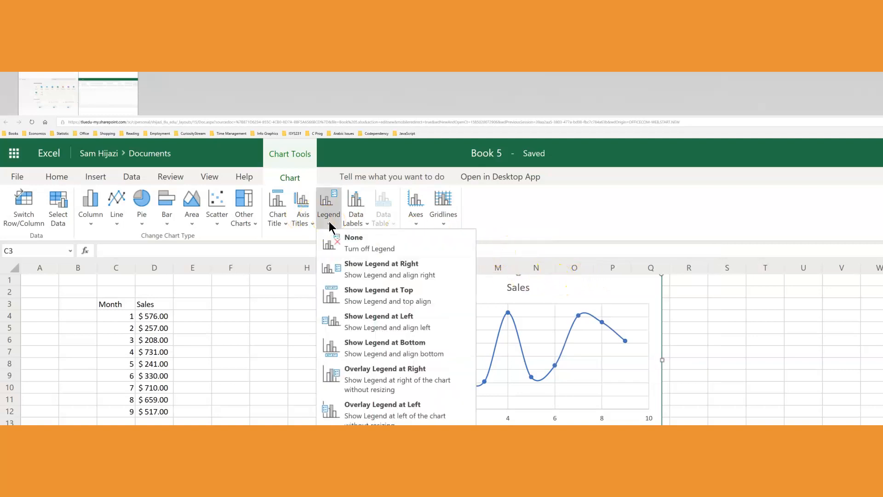
{"action": "left_click", "coordinate": [344, 242]}
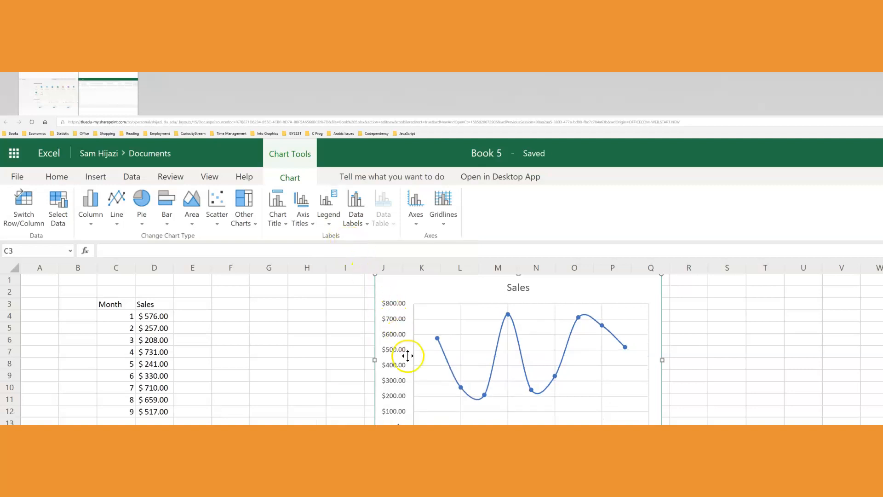